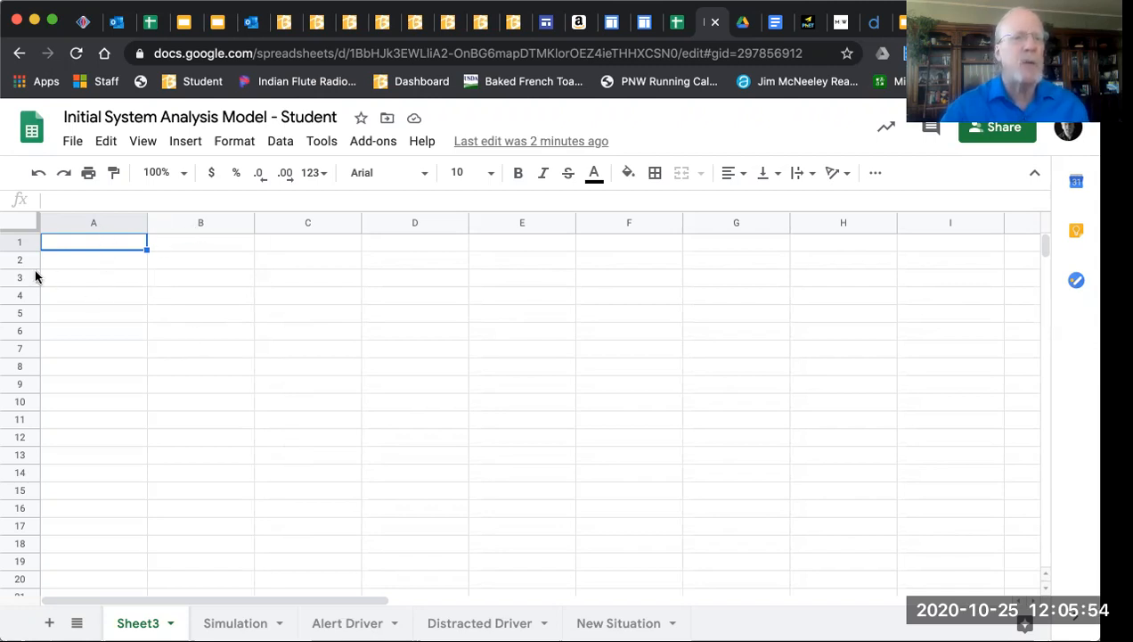
Select various cells in columns A to C to get oriented in the sheet
{"action": "left_click", "coordinate": [131, 314]}
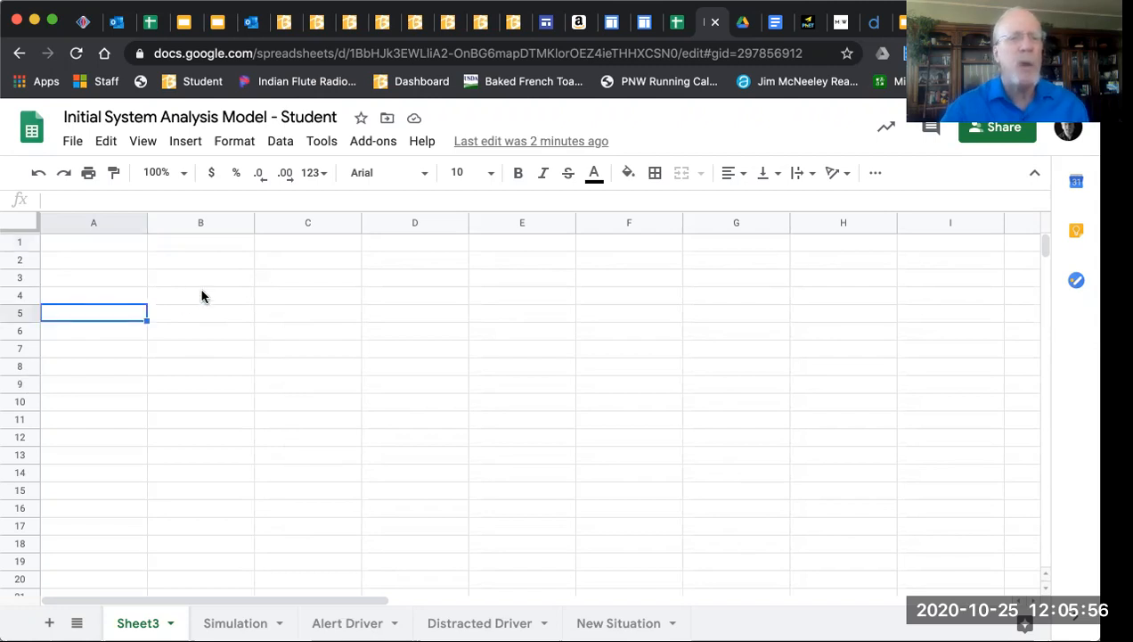
{"action": "left_click", "coordinate": [200, 289]}
{"action": "left_click", "coordinate": [191, 264]}
{"action": "left_click", "coordinate": [121, 353]}
{"action": "left_click", "coordinate": [224, 333]}
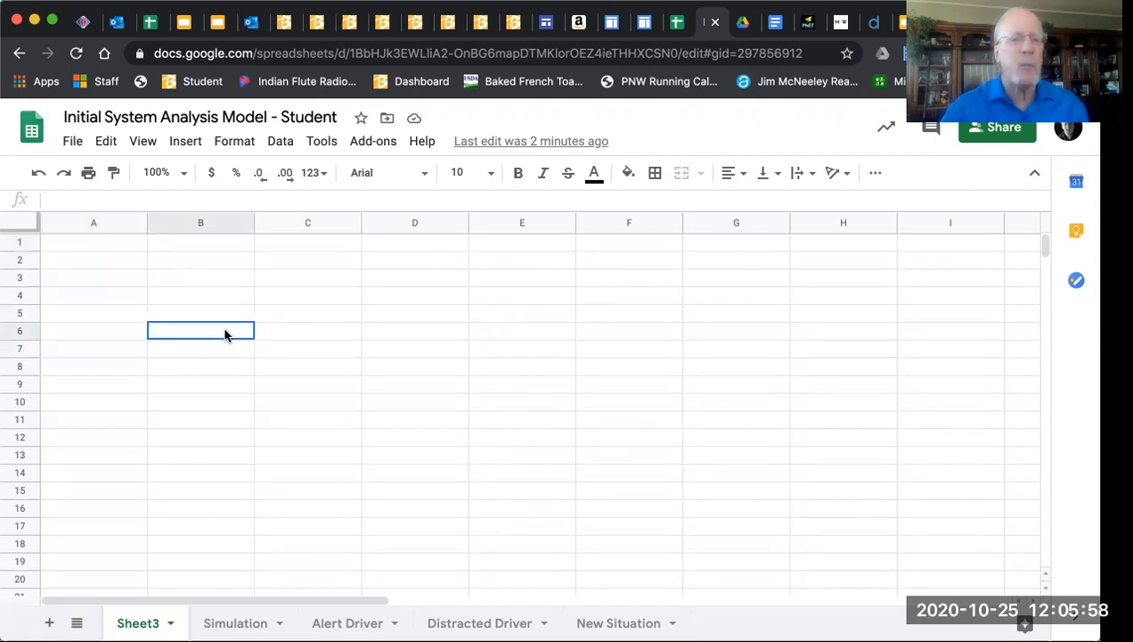
{"action": "left_click", "coordinate": [206, 298]}
{"action": "left_click", "coordinate": [129, 283]}
{"action": "left_click", "coordinate": [181, 257]}
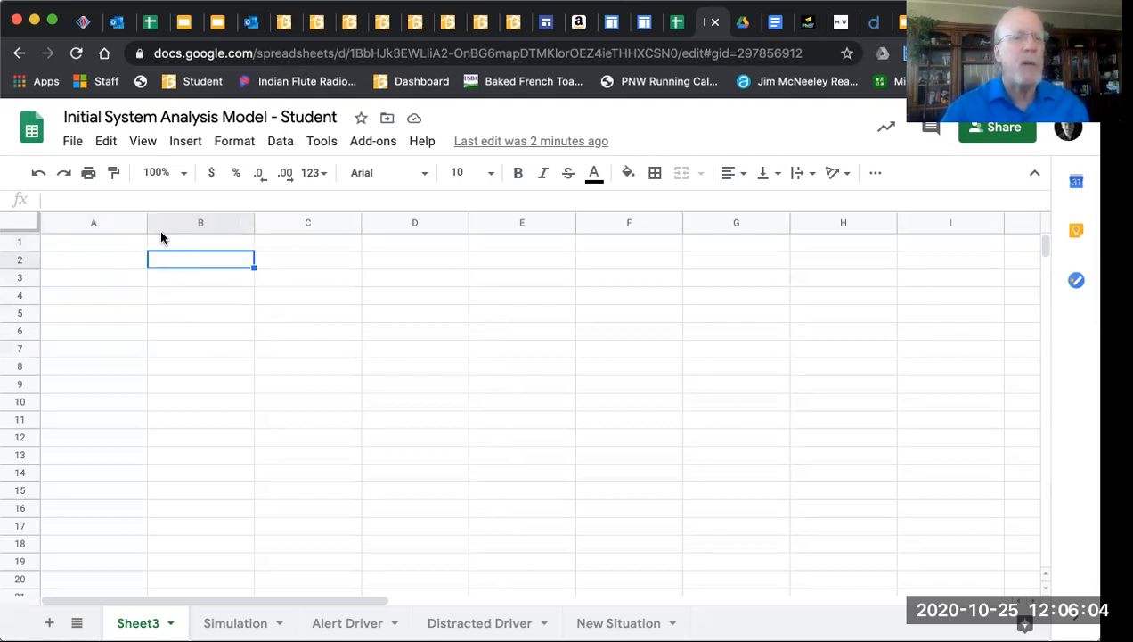
{"action": "left_click", "coordinate": [115, 299]}
{"action": "left_click", "coordinate": [333, 265]}
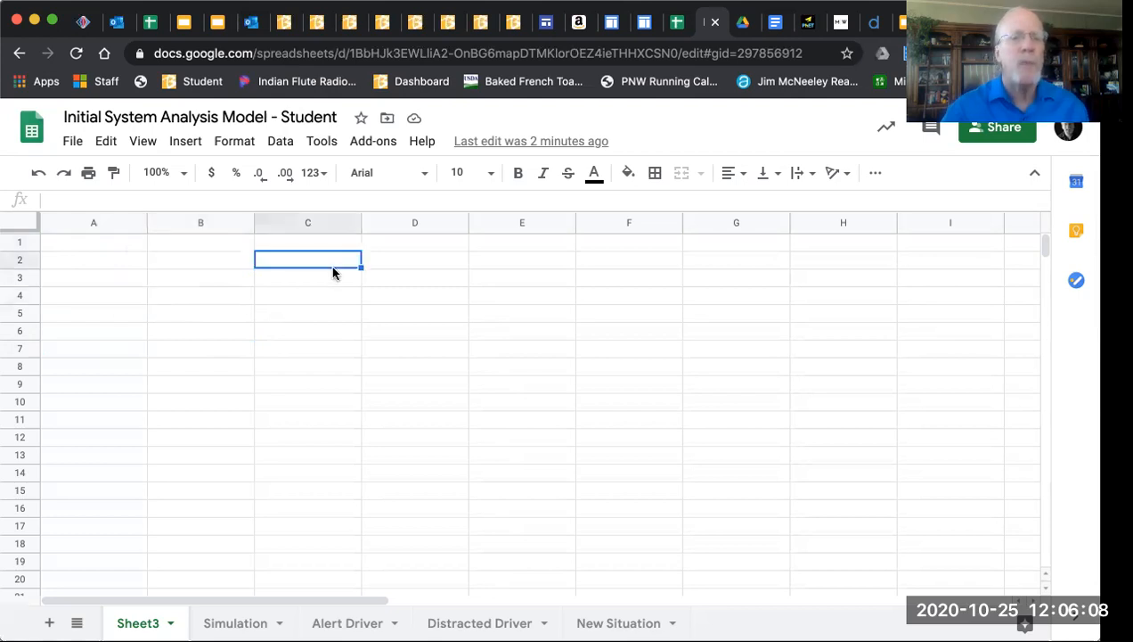
Enter 'This is text' in cell A2
{"action": "left_click", "coordinate": [110, 267]}
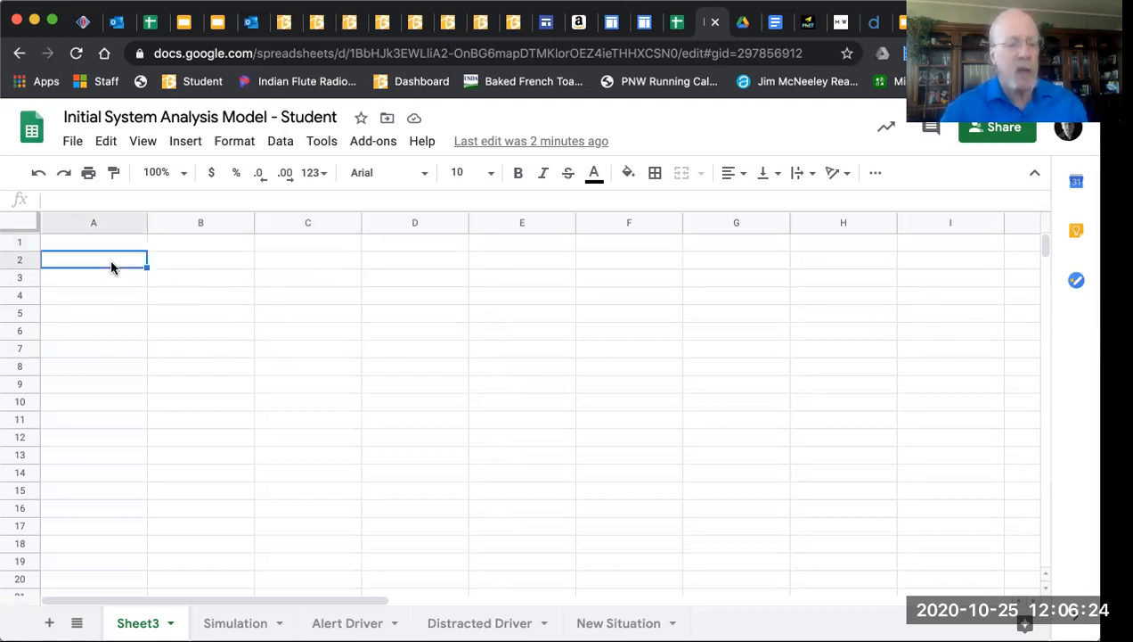
{"action": "type", "text": "This "}
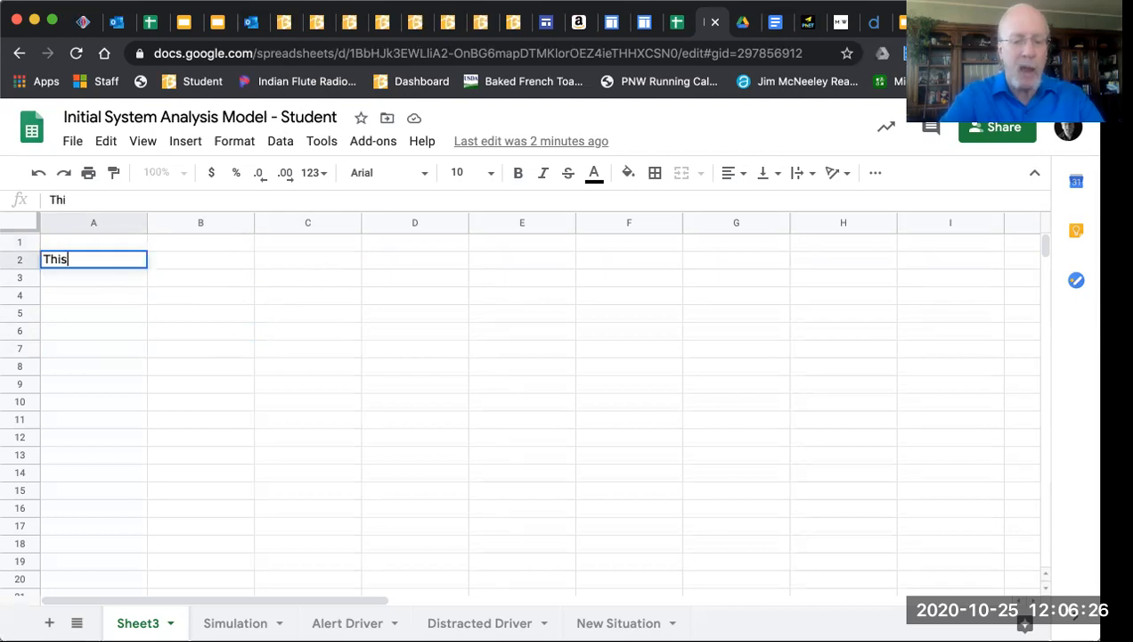
{"action": "type", "text": "is "}
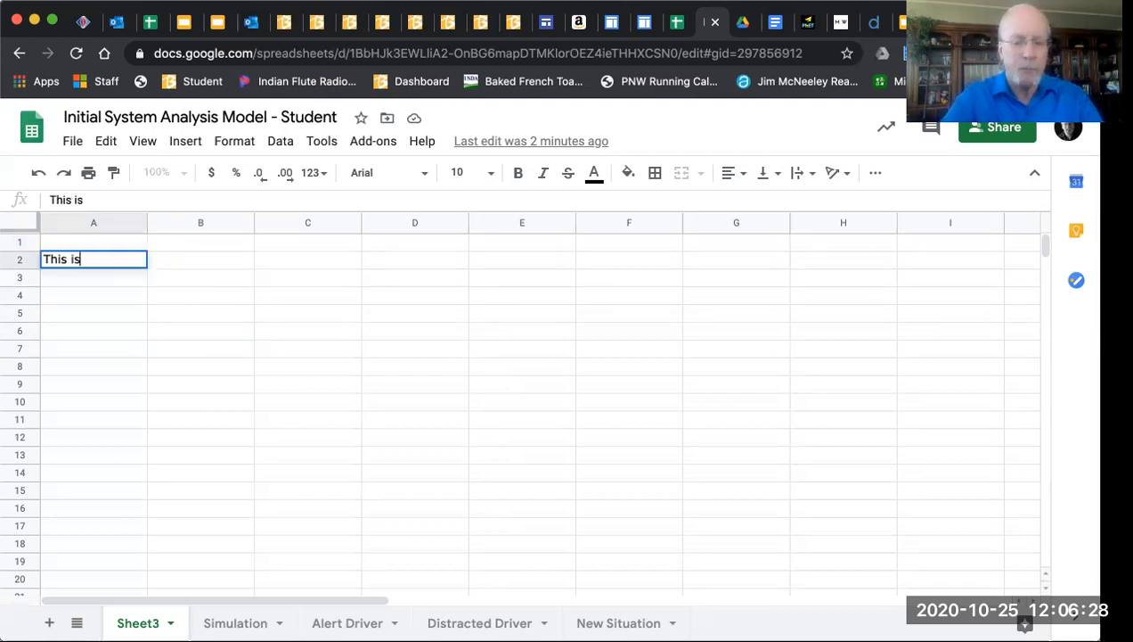
{"action": "type", "text": "text"}
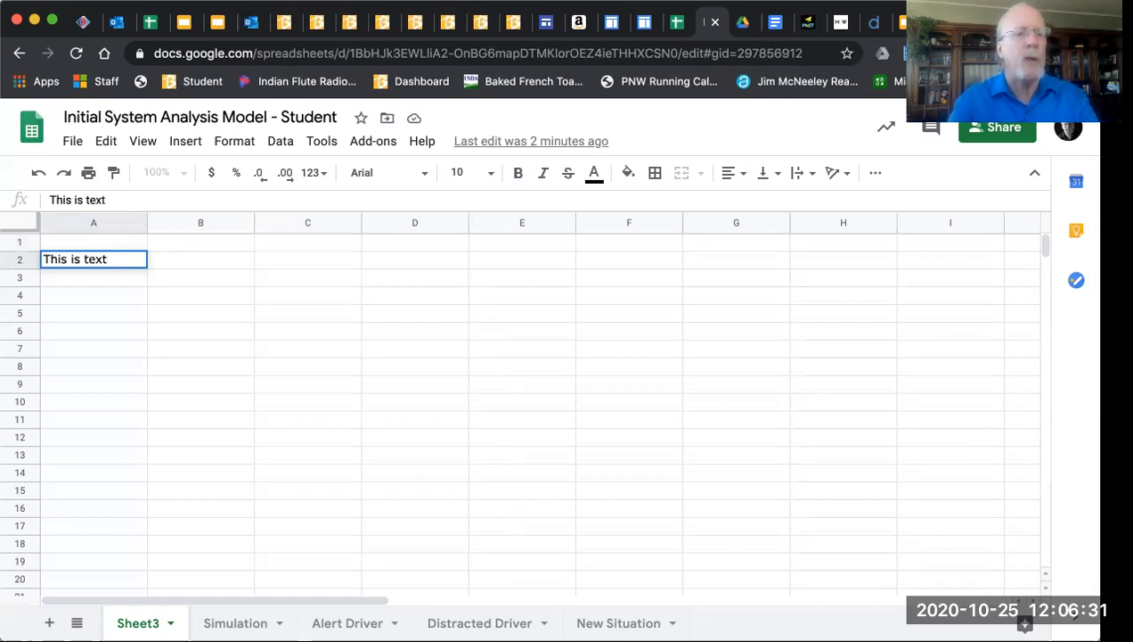
{"action": "key", "text": "Return"}
Label cells A4, A5 and A6 as Quiz 1, Quiz 2 and Quiz 3
{"action": "key", "text": "Down"}
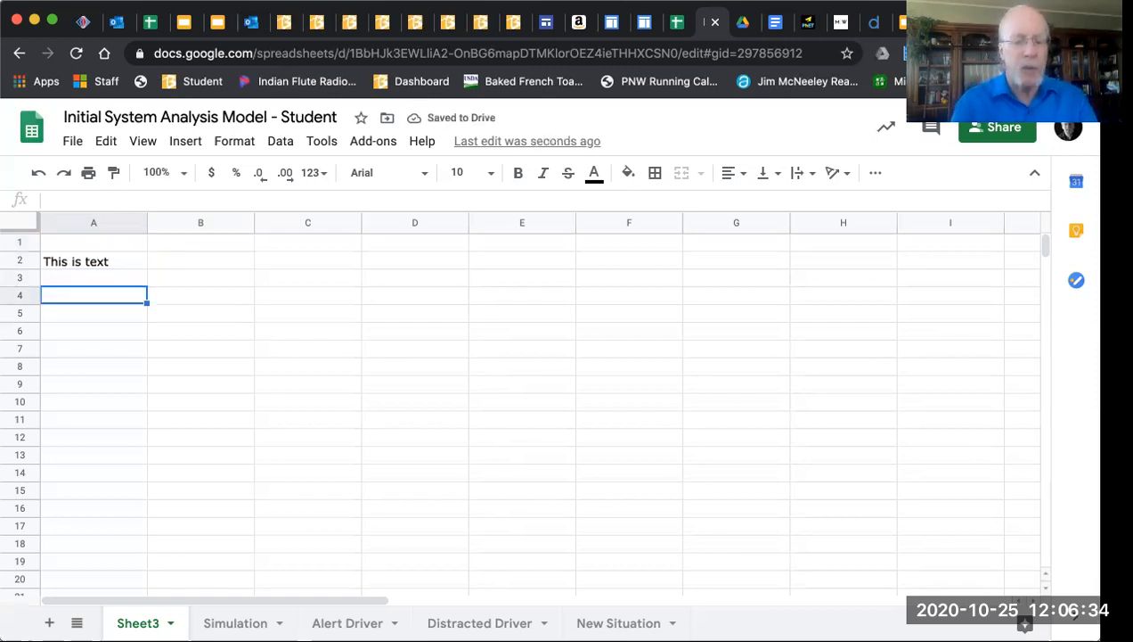
{"action": "type", "text": "Quiz"}
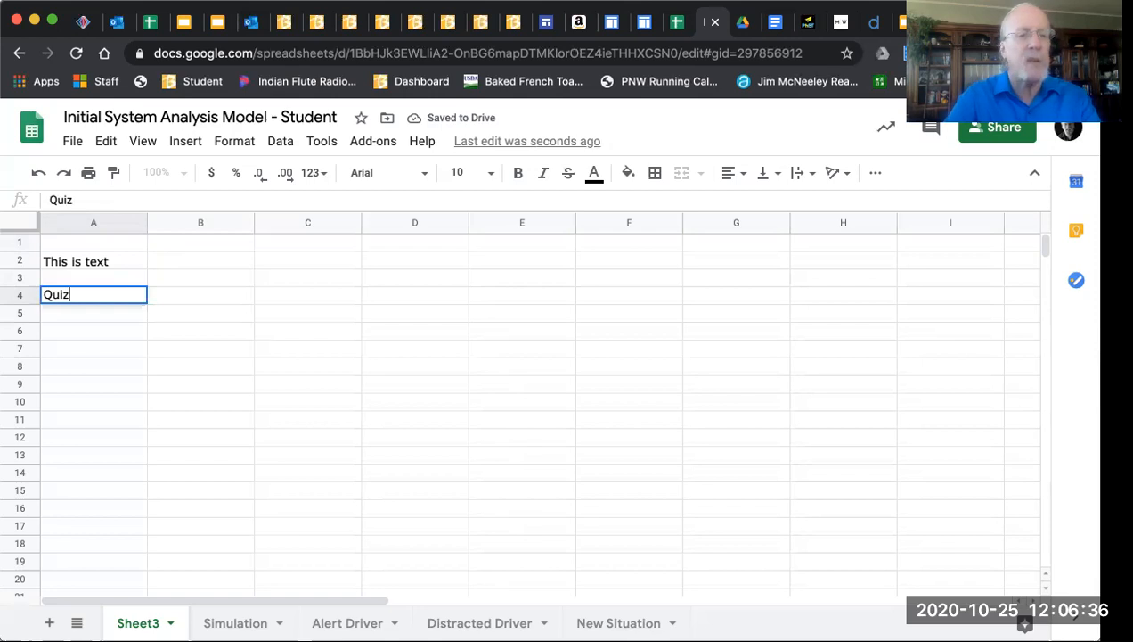
{"action": "type", "text": " 1"}
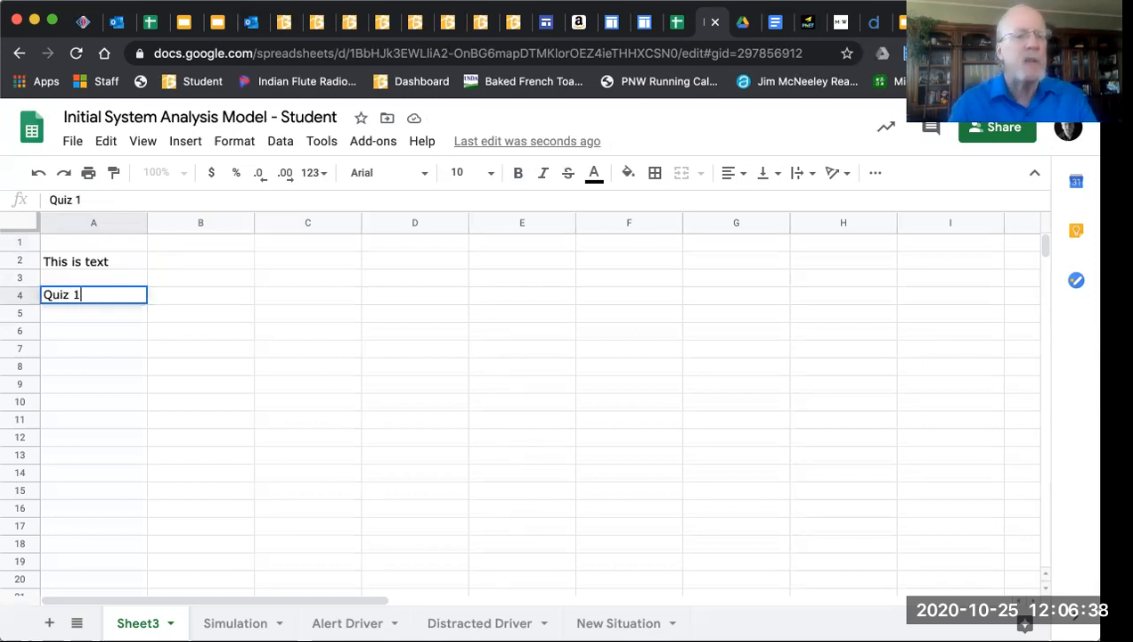
{"action": "key", "text": "Return"}
{"action": "type", "text": "Quiz"}
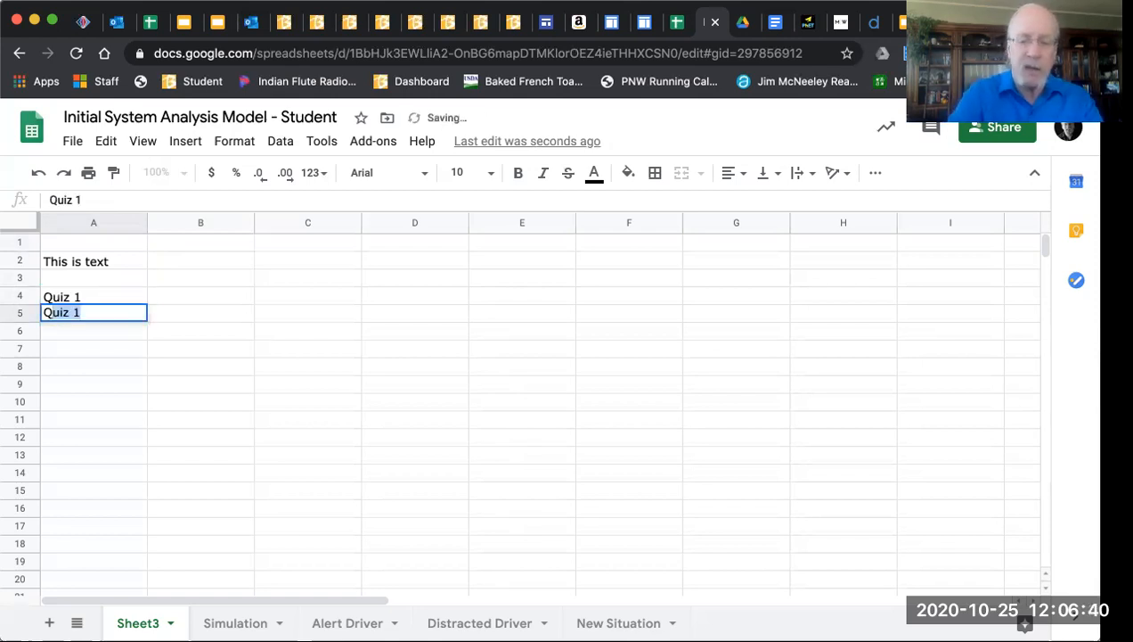
{"action": "type", "text": "2"}
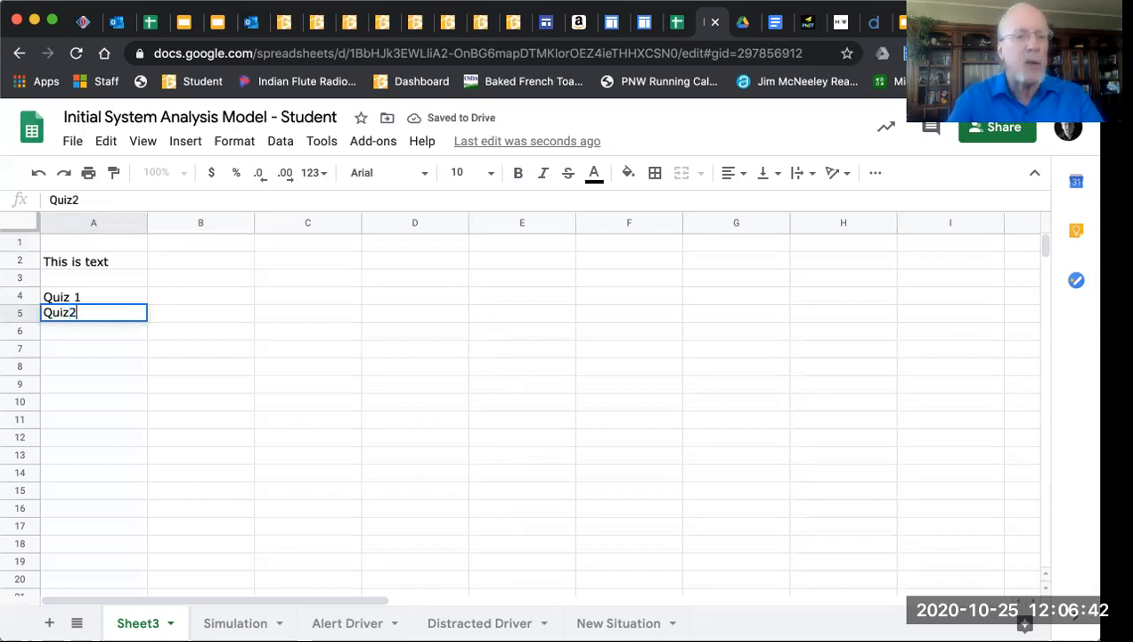
{"action": "key", "text": "BackSpace"}
{"action": "type", "text": "2"}
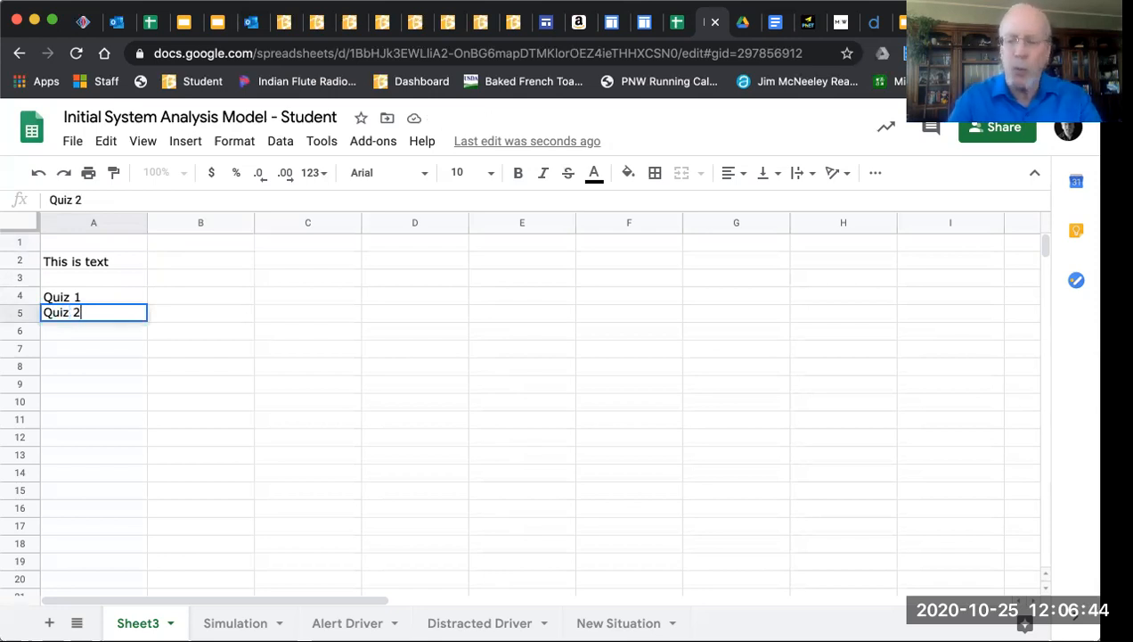
{"action": "key", "text": "Return"}
{"action": "type", "text": "Qu"}
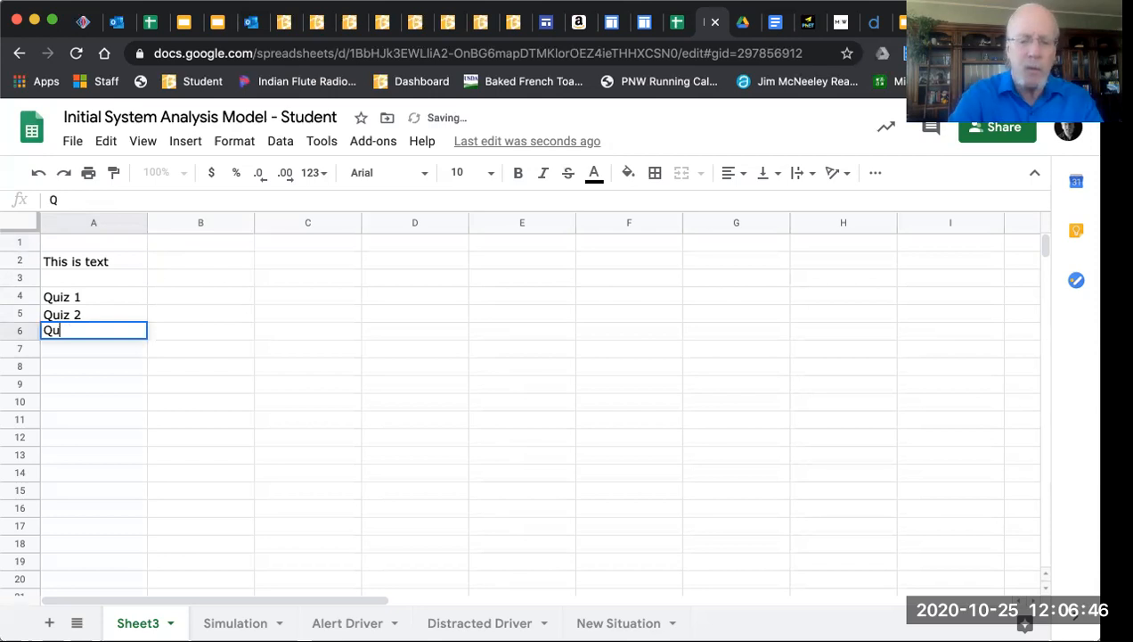
{"action": "type", "text": "iz 3"}
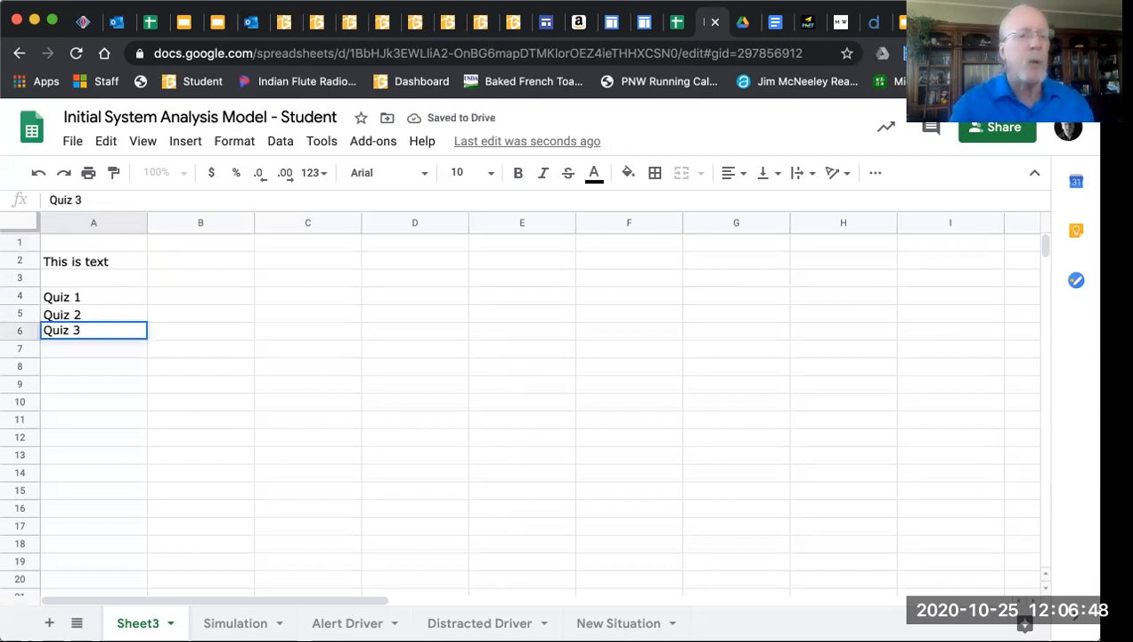
{"action": "key", "text": "Return"}
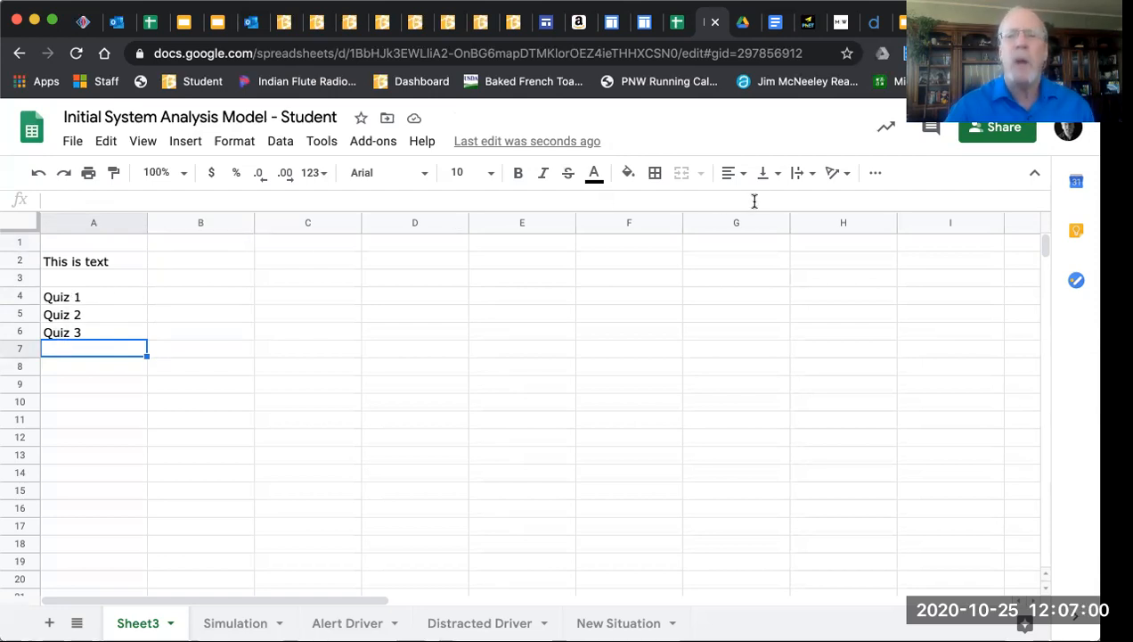
{"action": "left_click", "coordinate": [734, 175]}
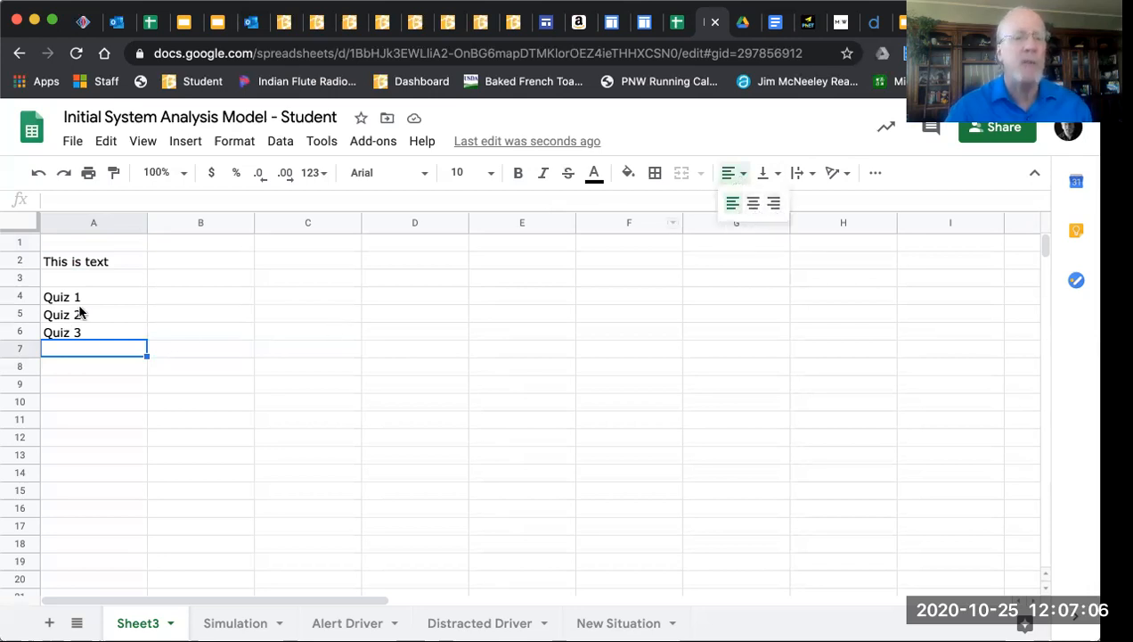
Add the heading 'Grade' in cell B3
{"action": "left_click", "coordinate": [192, 278]}
{"action": "type", "text": "Grade"}
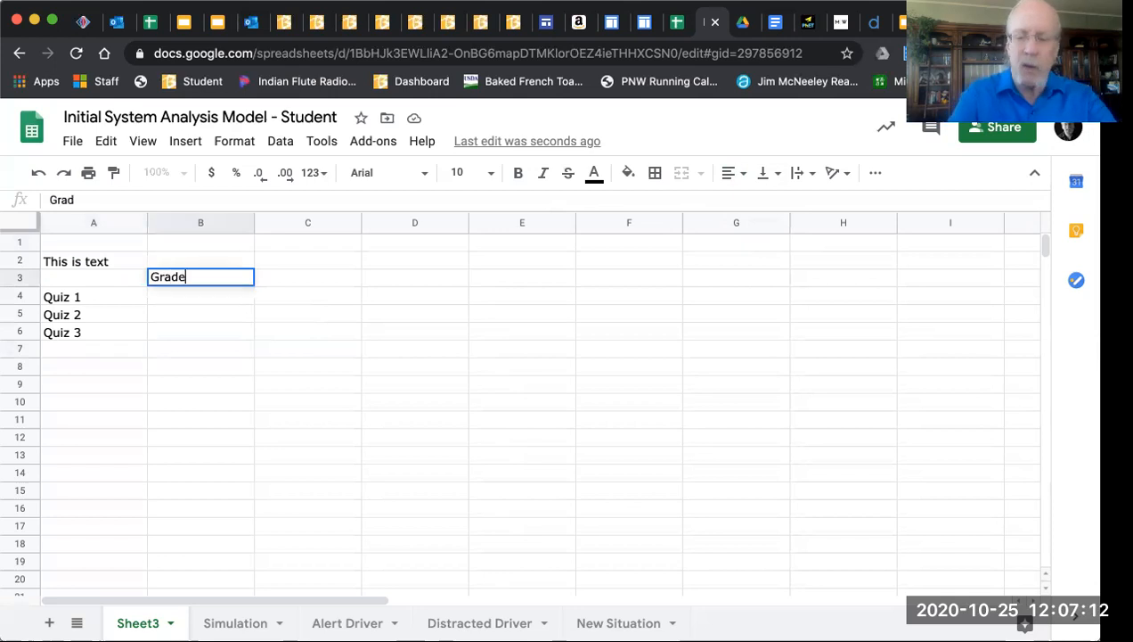
{"action": "key", "text": "Return"}
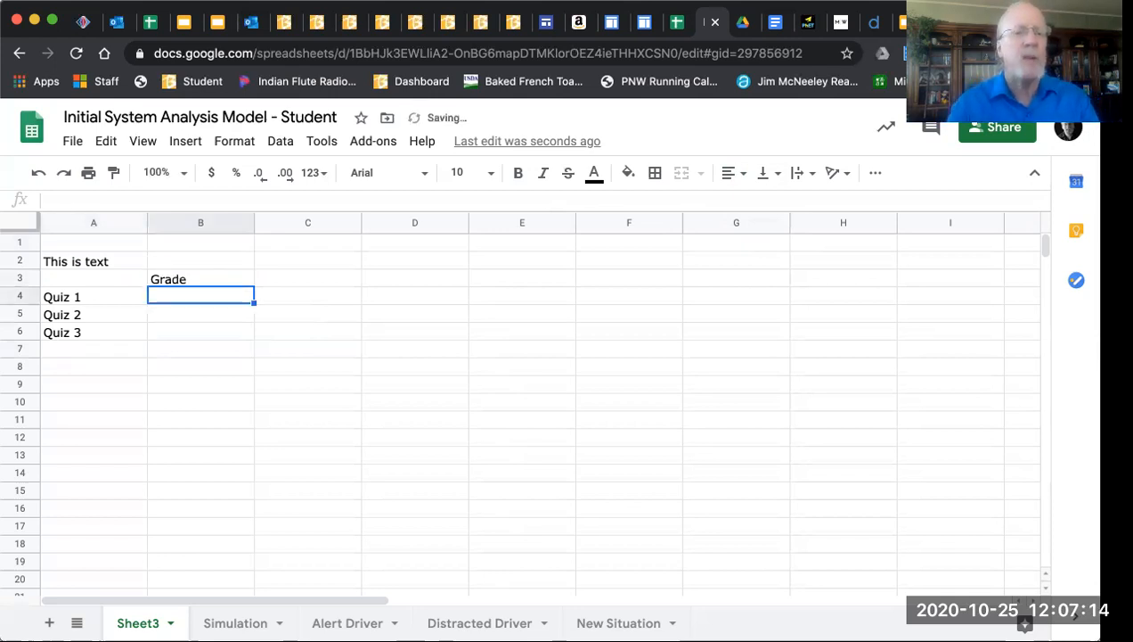
Center-align the contents of column B
{"action": "left_click", "coordinate": [200, 223]}
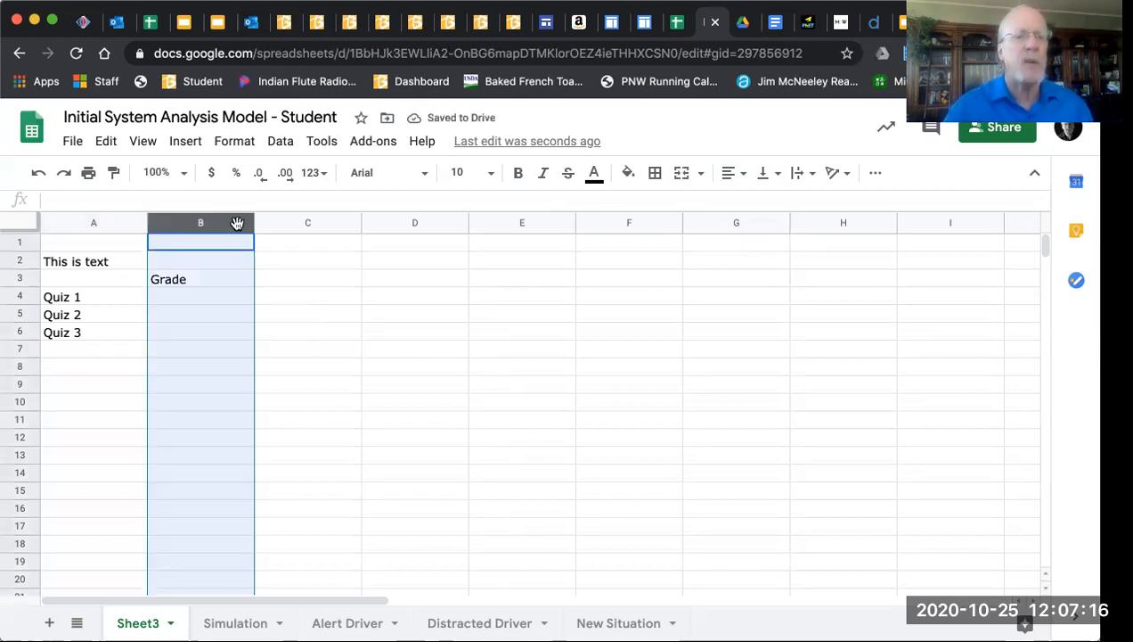
{"action": "left_click", "coordinate": [733, 173]}
{"action": "left_click", "coordinate": [753, 203]}
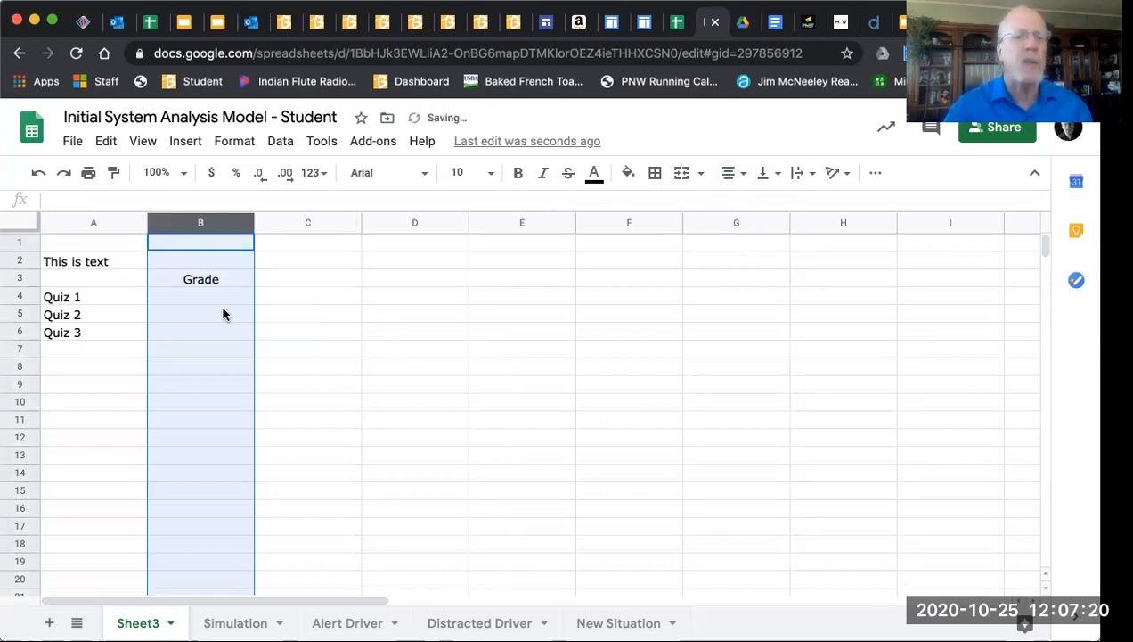
Enter quiz scores 2, 3 and 4 in cells B4 to B6
{"action": "left_click", "coordinate": [209, 285]}
{"action": "left_click", "coordinate": [206, 304]}
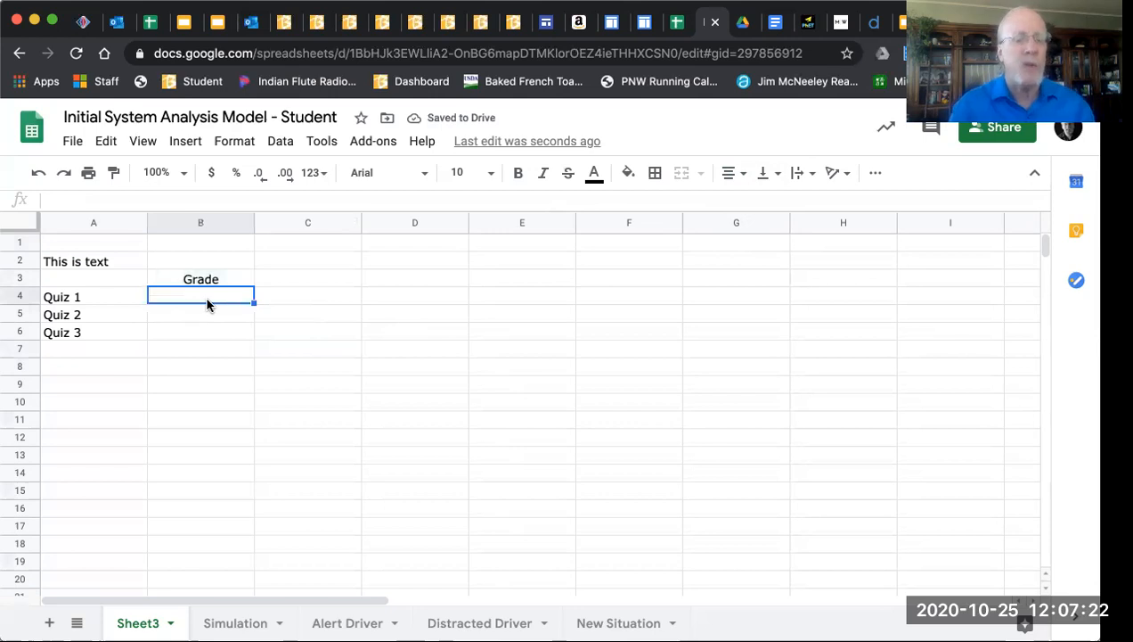
{"action": "type", "text": "2"}
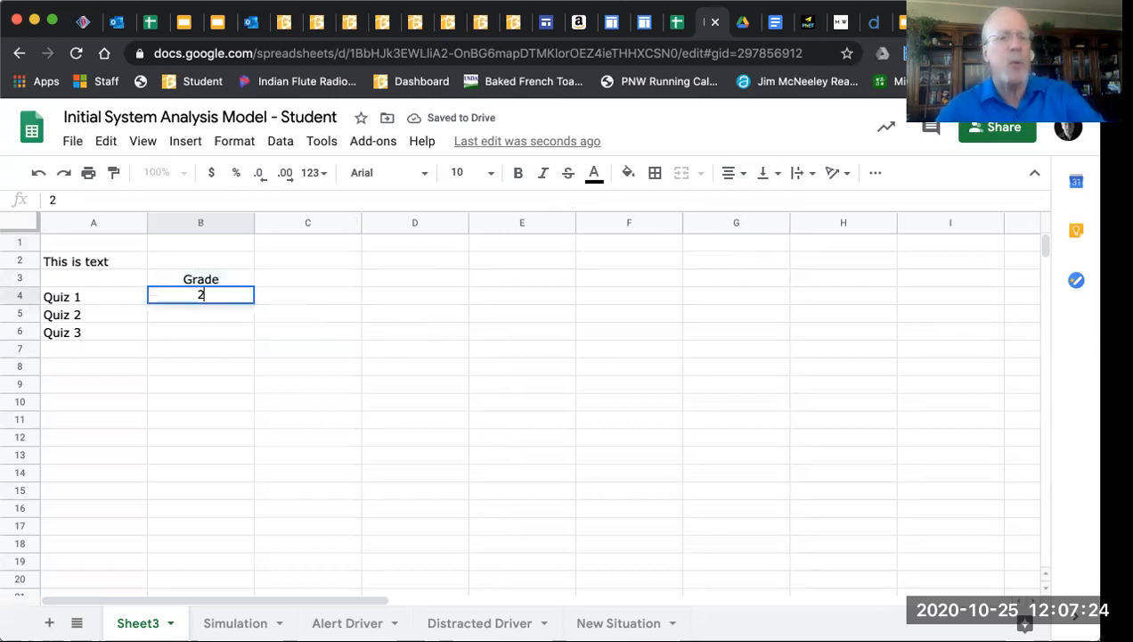
{"action": "key", "text": "Return"}
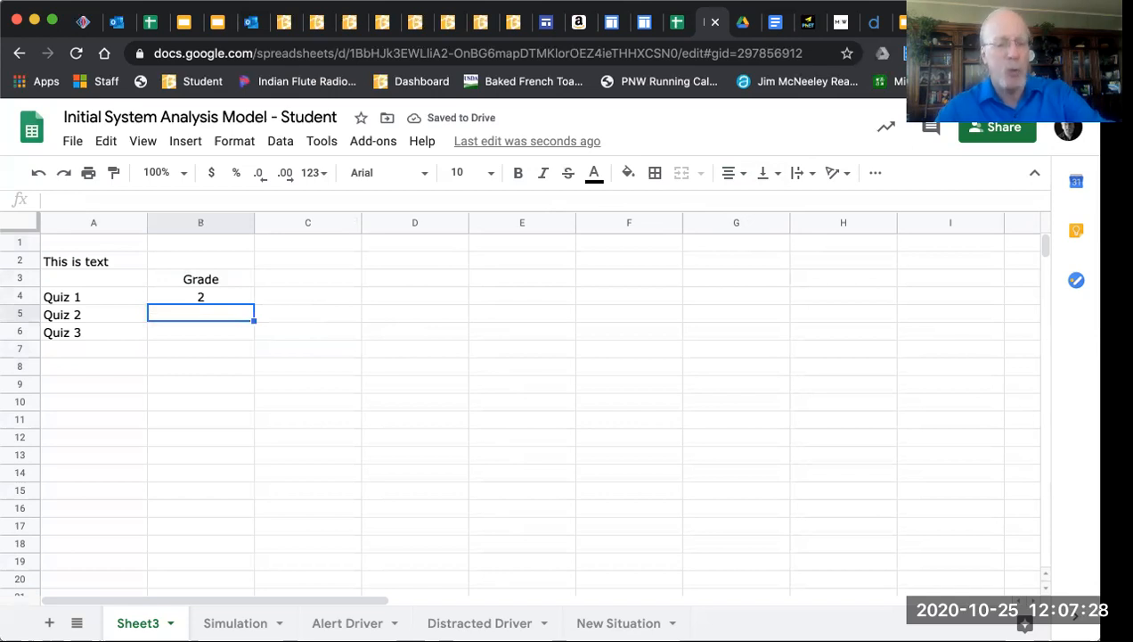
{"action": "type", "text": "3"}
{"action": "key", "text": "Return"}
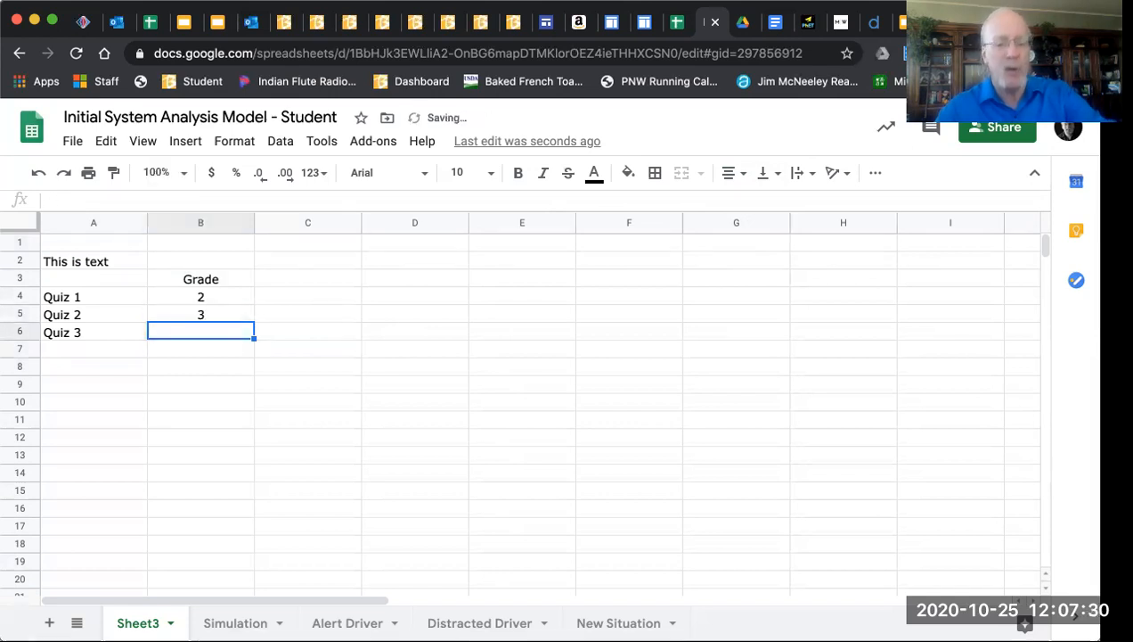
{"action": "type", "text": "4"}
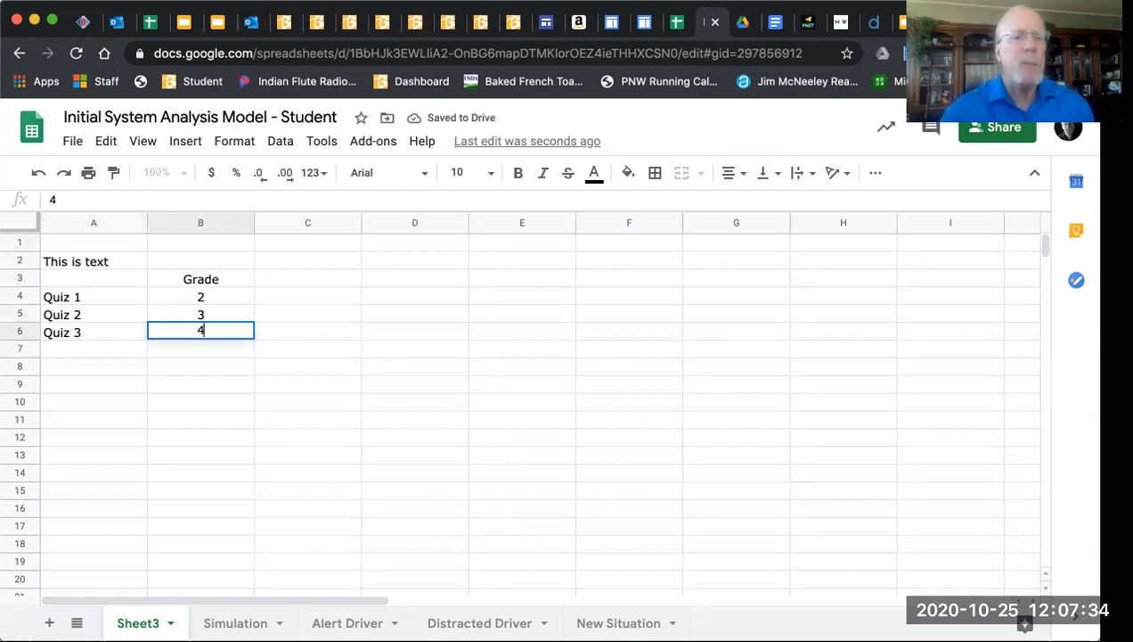
{"action": "key", "text": "Return"}
{"action": "key", "text": "Down"}
{"action": "key", "text": "Left"}
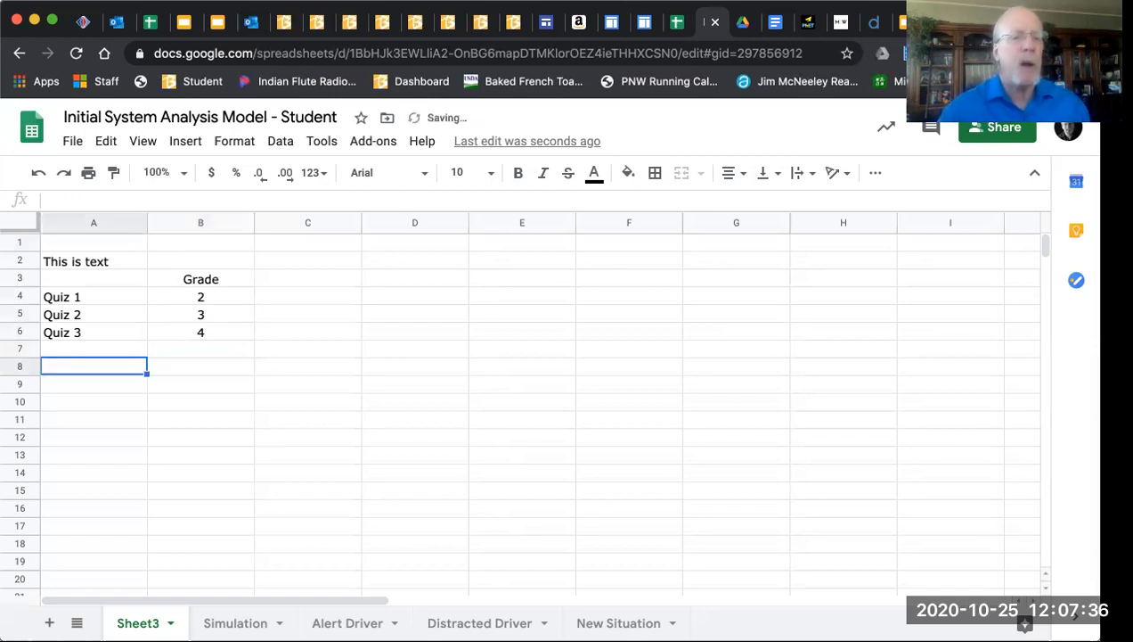
Label A8 'Average' and put =AVERAGE(B4:B6) in B8, which shows 3
{"action": "type", "text": "Aver"}
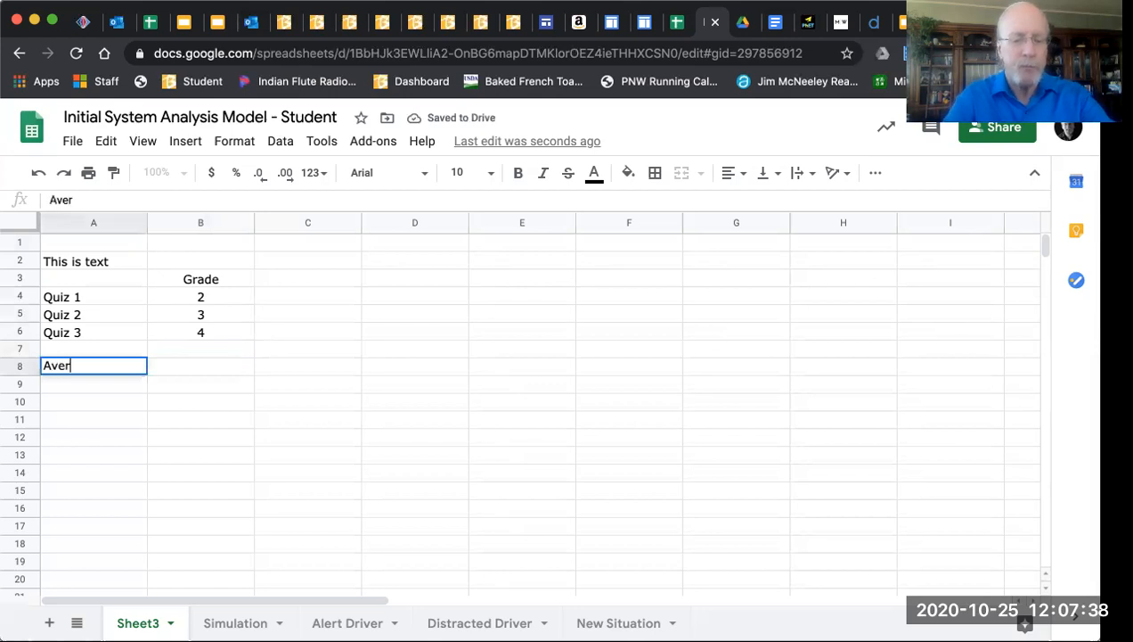
{"action": "type", "text": "age"}
{"action": "key", "text": "Tab"}
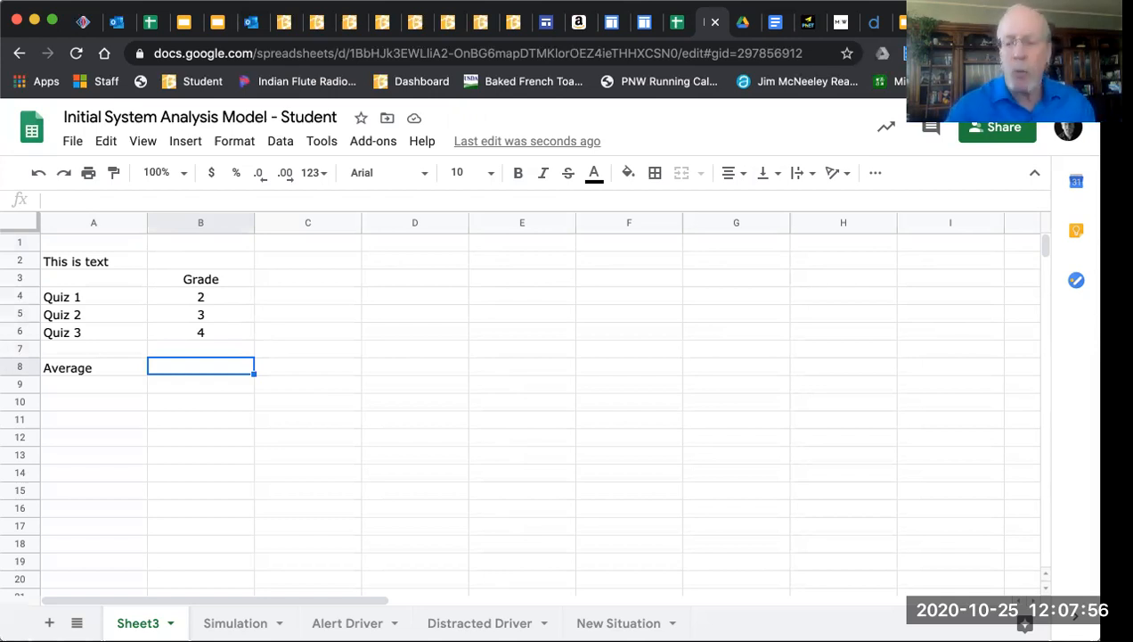
{"action": "type", "text": "="}
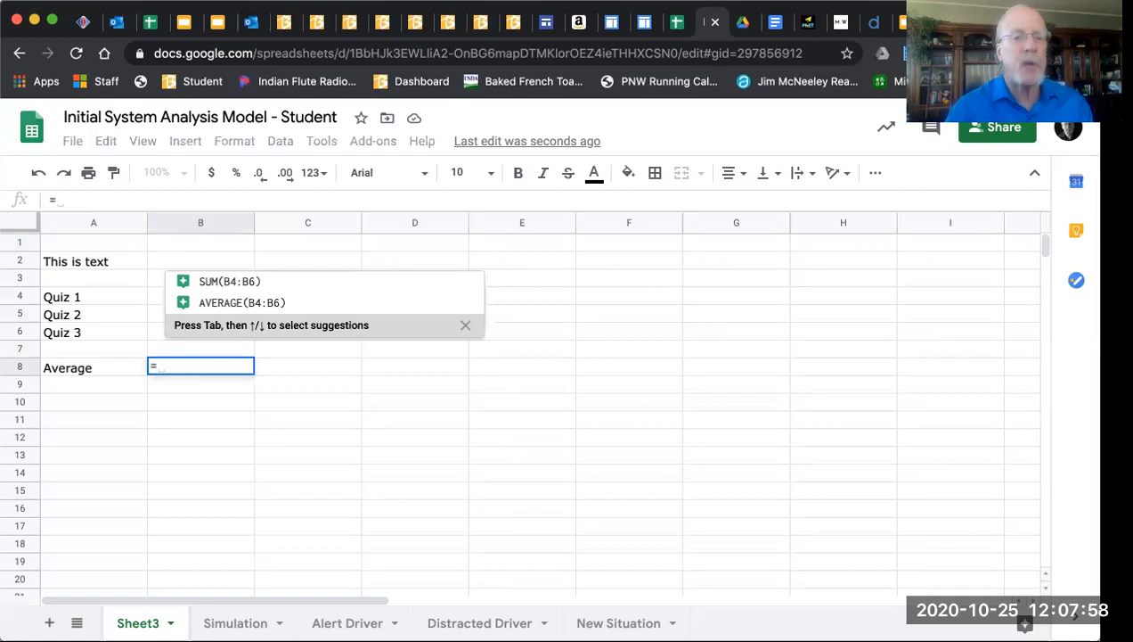
{"action": "mouse_move", "coordinate": [198, 303]}
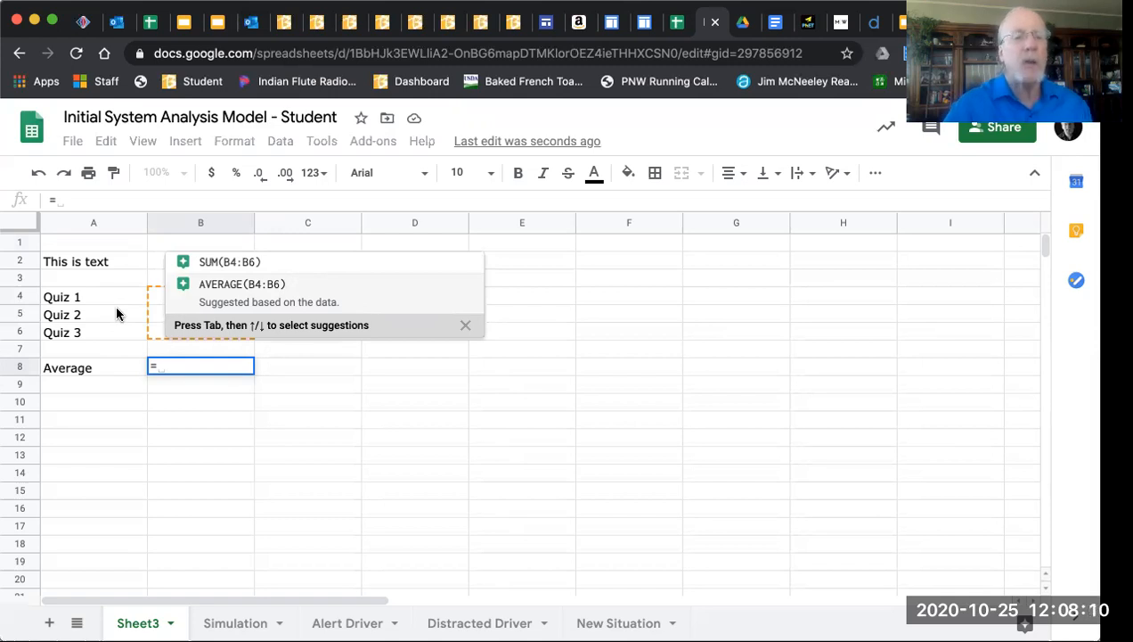
{"action": "left_click", "coordinate": [222, 285]}
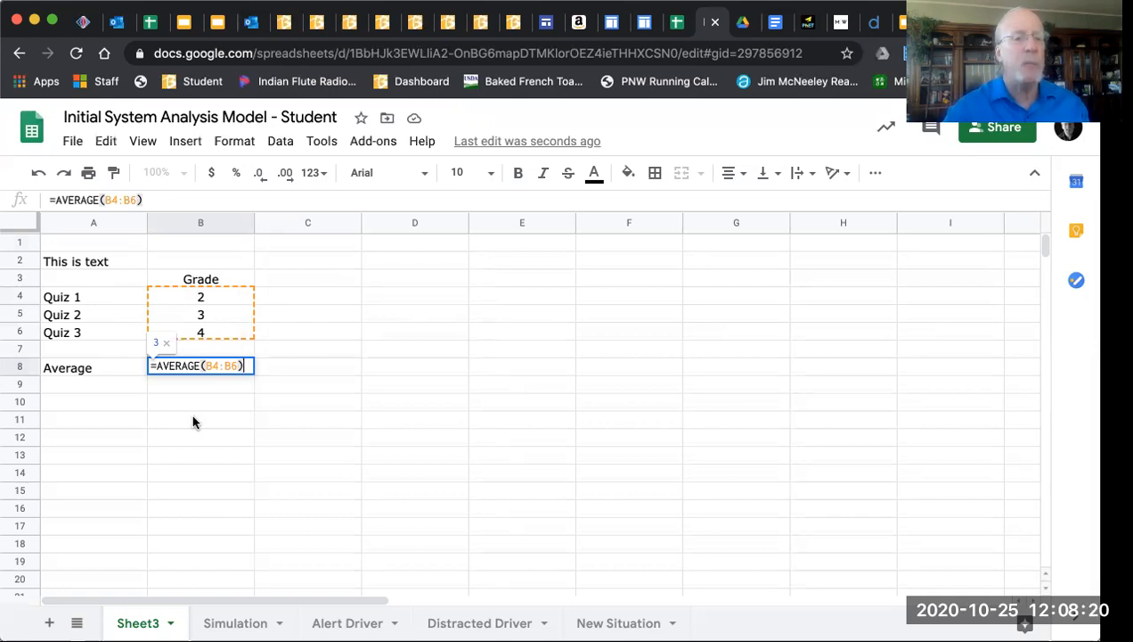
{"action": "key", "text": "Return"}
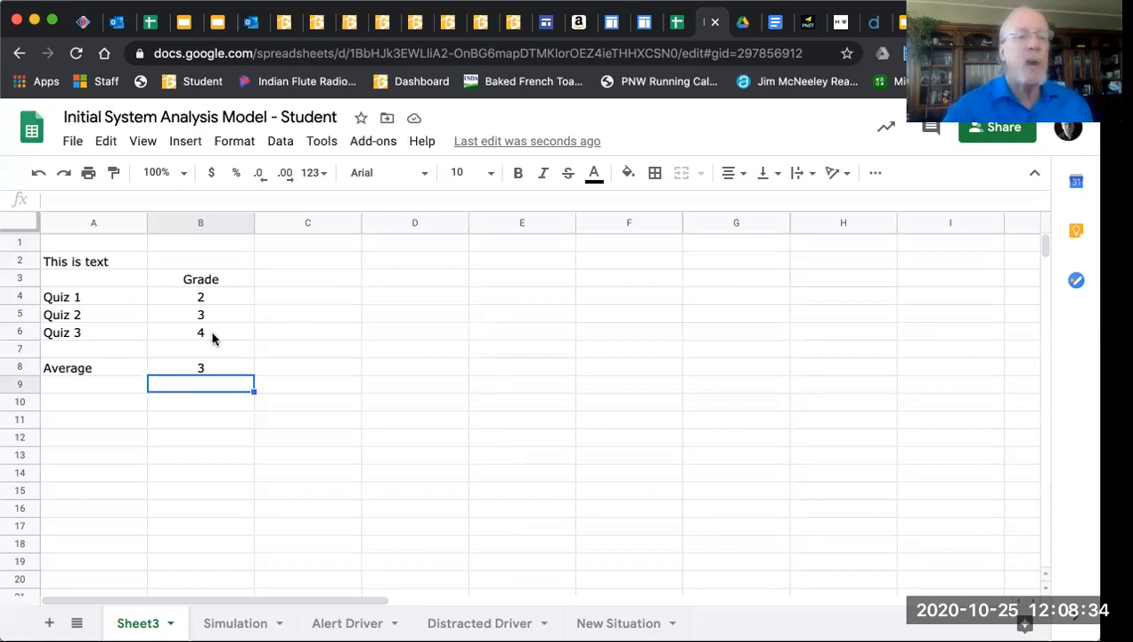
{"action": "left_click", "coordinate": [198, 301]}
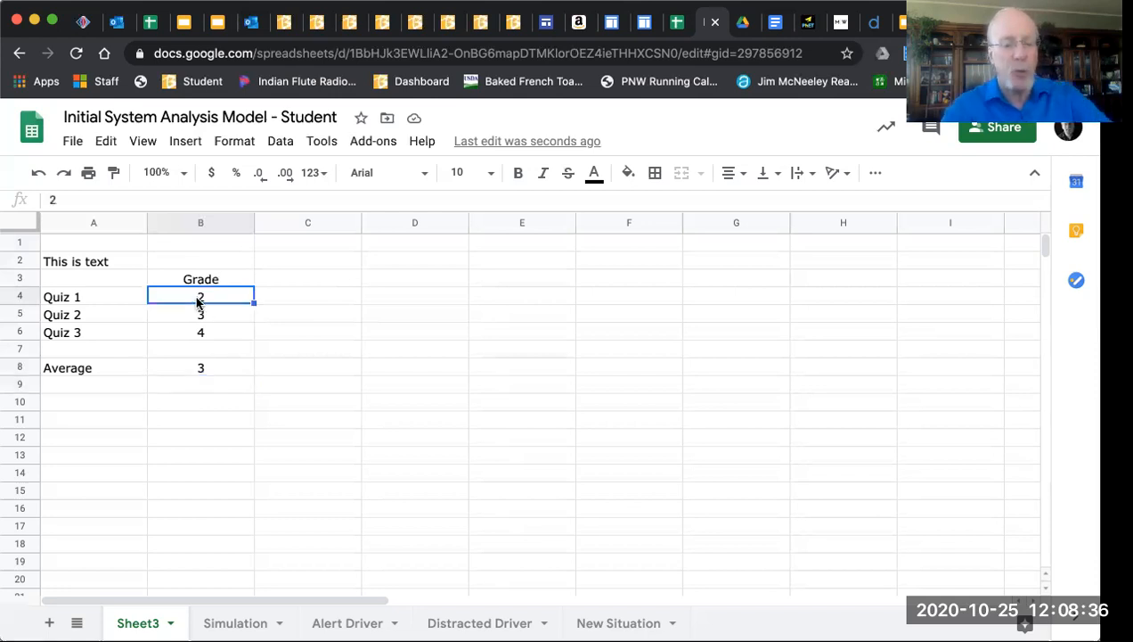
Change the Quiz 1 score in B4 to 3.5 and Quiz 2 in B5 to 3.1
{"action": "type", "text": "3.5"}
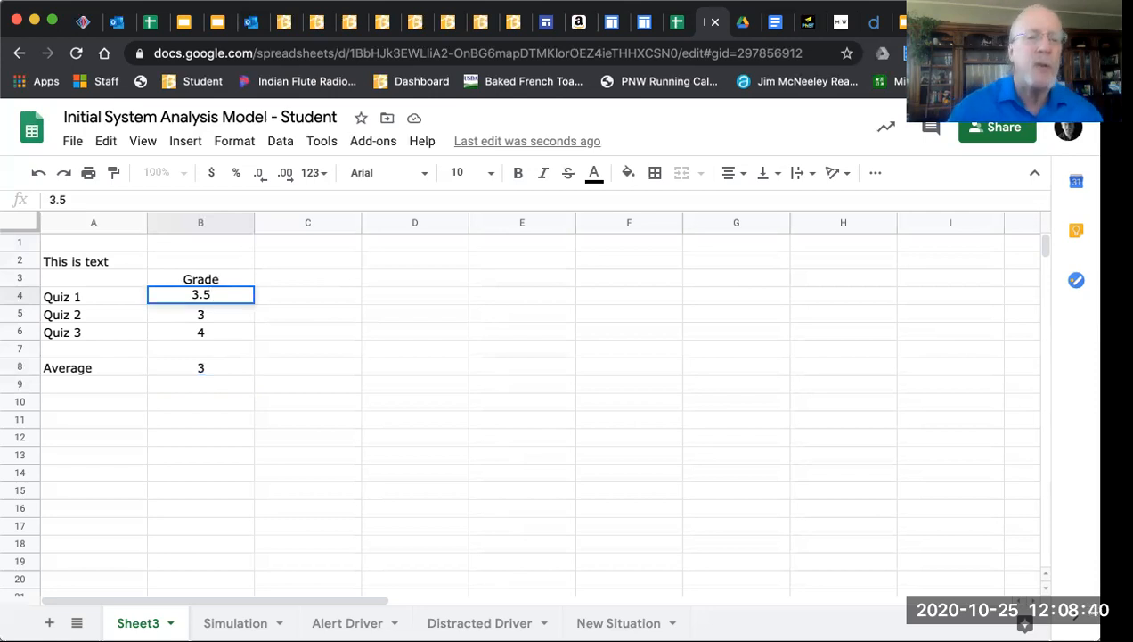
{"action": "left_click", "coordinate": [212, 315]}
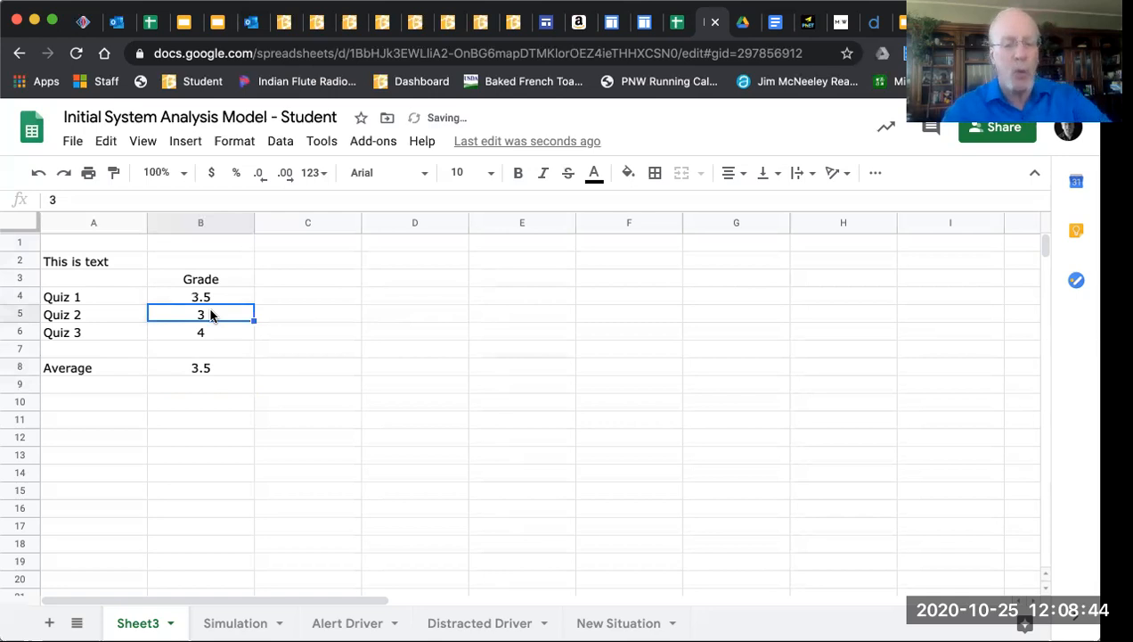
{"action": "double_click", "coordinate": [212, 314]}
{"action": "type", "text": ".1"}
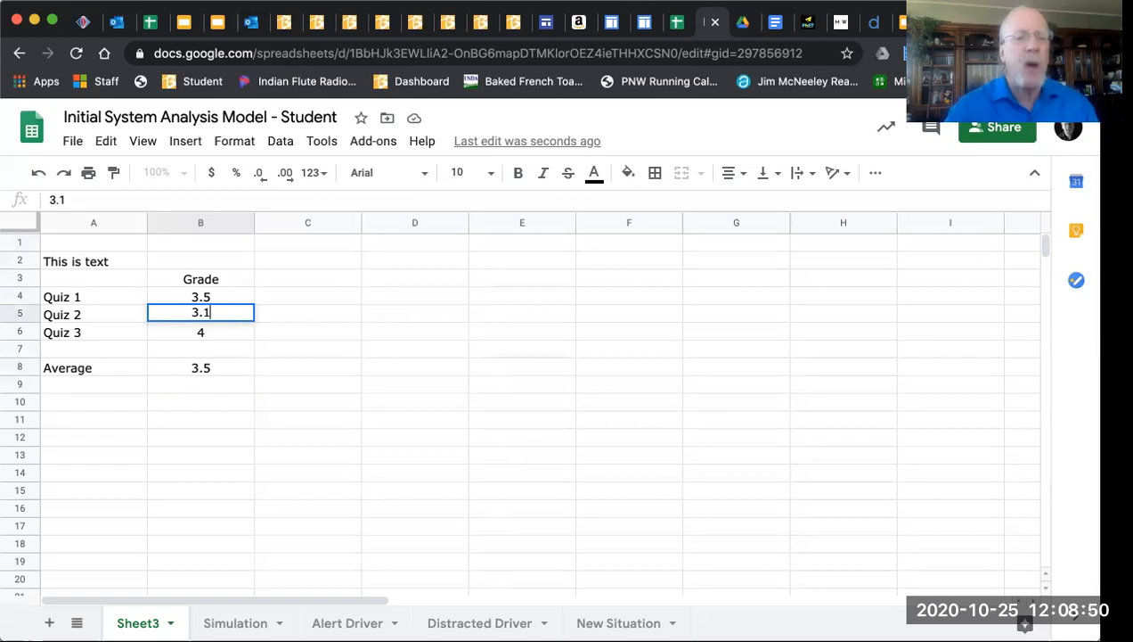
{"action": "key", "text": "Return"}
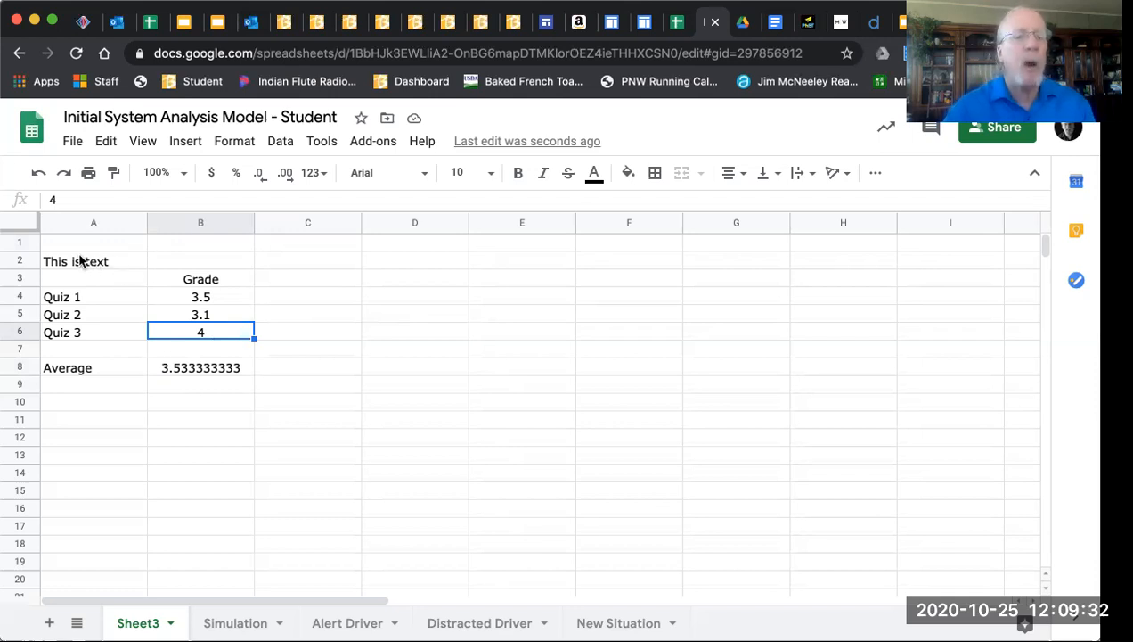
Check the scores and B8's formula to confirm the average is now 3.533333333
{"action": "left_click", "coordinate": [201, 297]}
{"action": "left_click", "coordinate": [203, 372]}
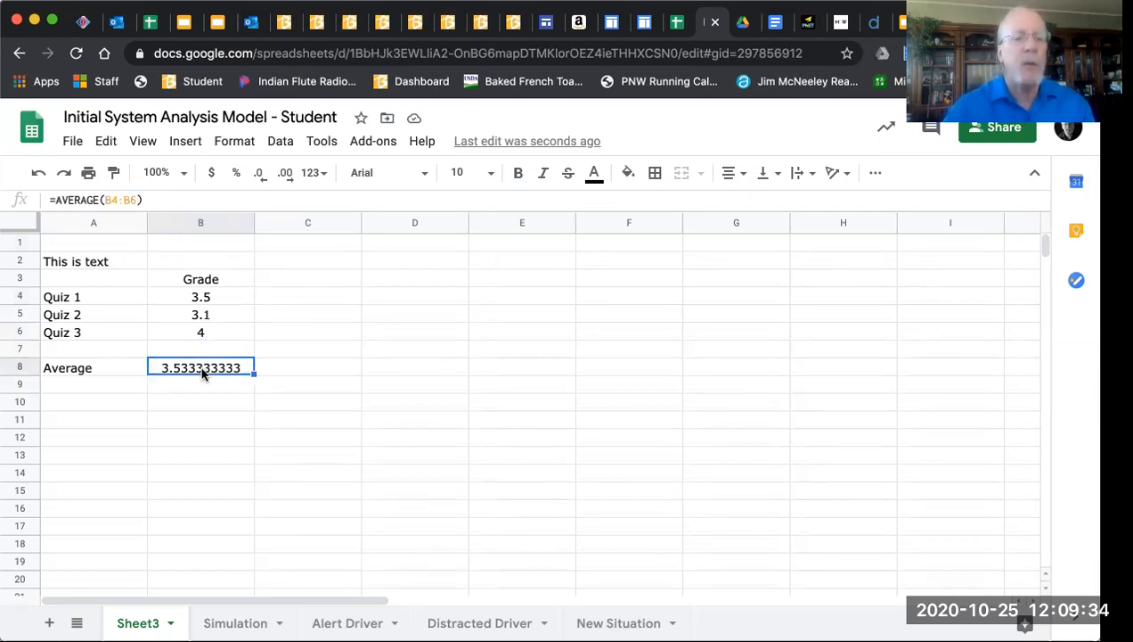
{"action": "left_click", "coordinate": [201, 332]}
{"action": "left_click", "coordinate": [198, 314]}
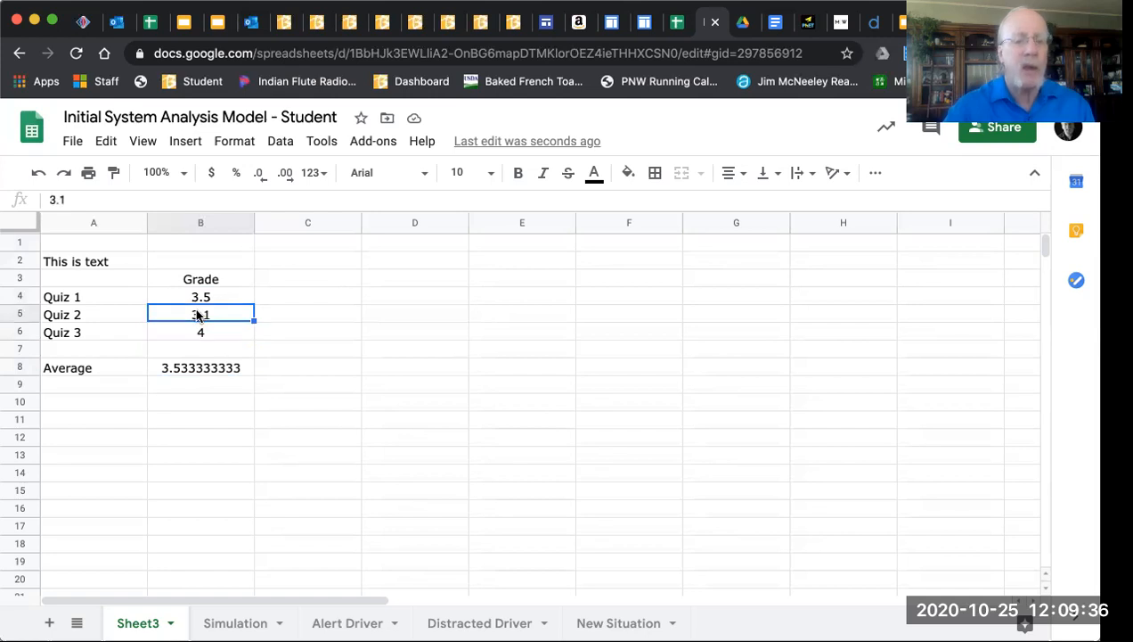